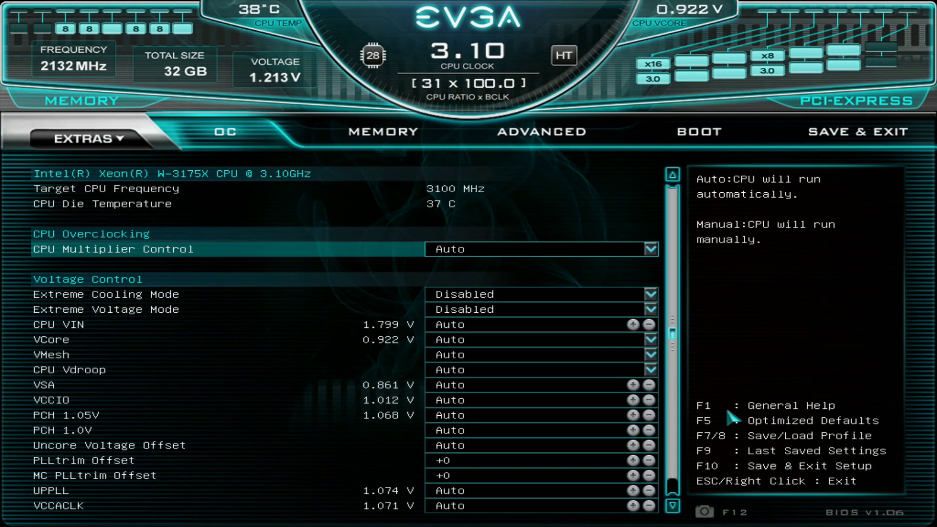
Step: Load the saved SLI profile from the Save & Exit tab
key("Left")
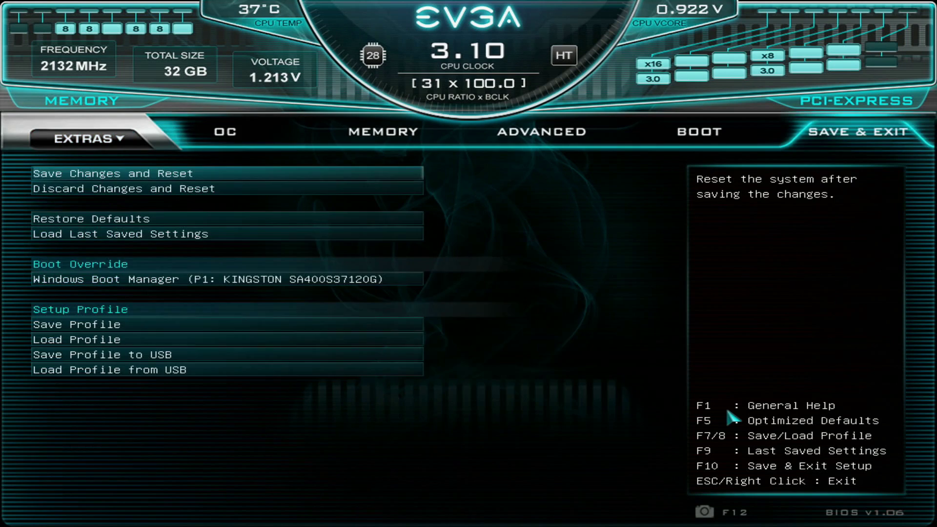
key("Down")
key("Down")
key("Down")
key("Down")
key("Down")
key("Down")
key("Return")
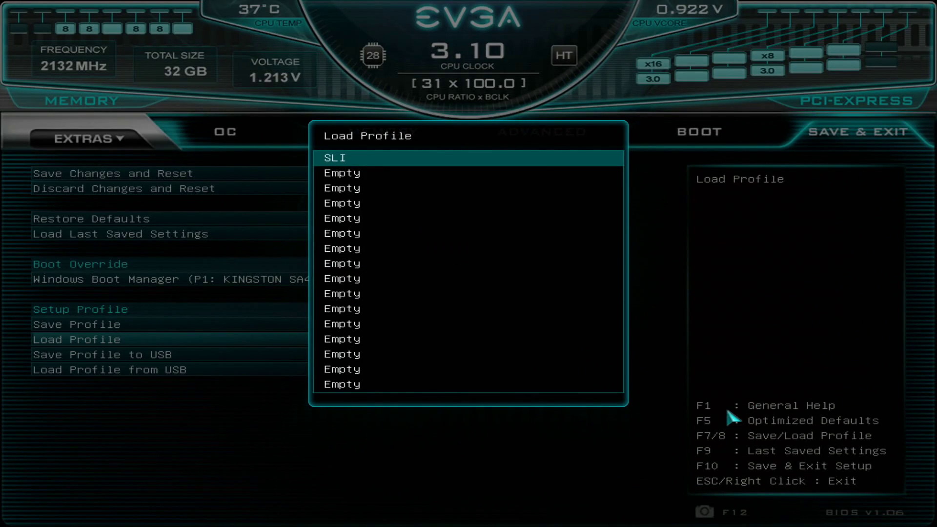
key("Return")
key("Right")
Step: Review the loaded core ratio limits of 47 and voltage values on the OC tab
key("Down")
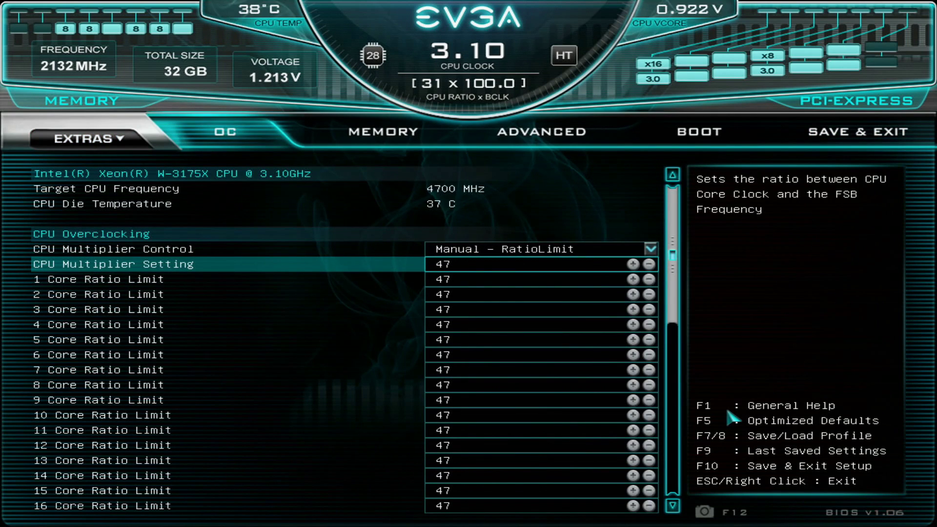
key("Down")
key("Down")
key("Down")
key("Down")
key("Down")
key("Down")
key("Down")
key("Down")
key("Down")
key("Down")
key("Down")
key("Down")
key("Down")
key("Down")
key("Down")
key("Down")
key("Down")
key("Down")
key("Down")
key("Down")
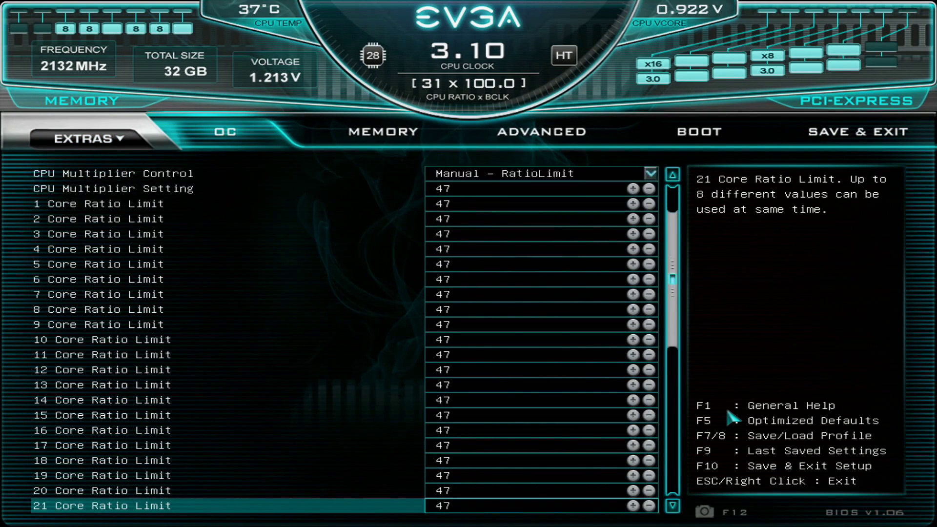
key("Down")
key("Down")
key("Down")
key("Down")
key("Down")
key("Down")
key("Down")
key("Down")
key("Down")
key("Down")
key("Down")
key("Down")
key("Down")
key("Down")
key("Down")
key("Down")
key("Down")
key("Down")
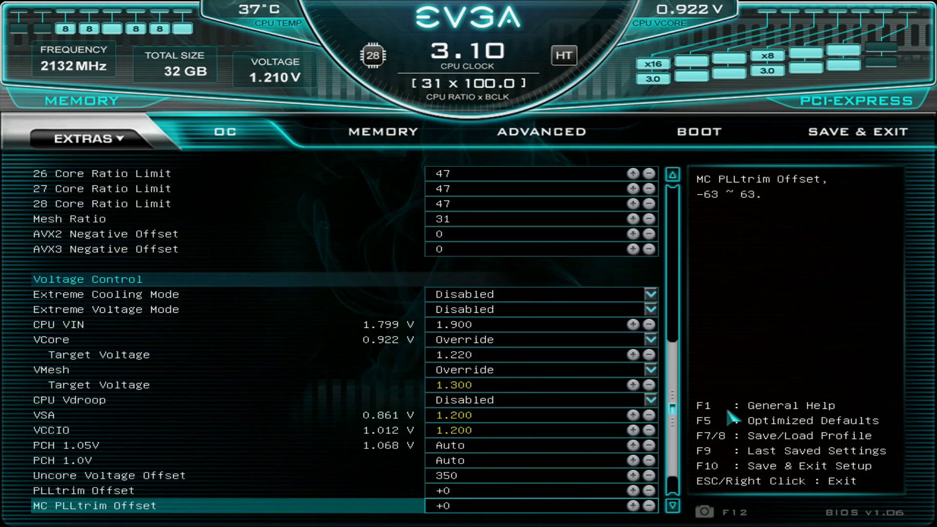
key("Up")
key("Up")
key("Up")
key("Up")
key("Up")
key("Up")
key("Up")
key("Up")
key("Up")
key("Up")
key("Up")
key("Up")
key("Up")
key("Up")
key("Up")
key("Up")
key("Up")
key("Up")
key("Up")
key("Up")
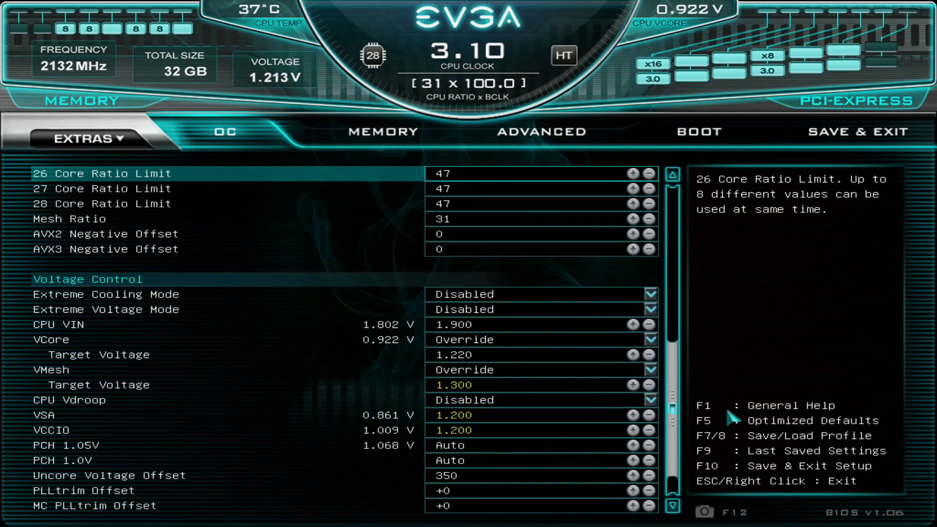
key("Up")
key("Up")
key("Up")
key("Up")
key("Up")
key("Up")
key("Up")
key("Up")
key("Up")
key("Up")
key("Up")
key("Up")
key("Up")
key("Up")
key("Up")
key("Up")
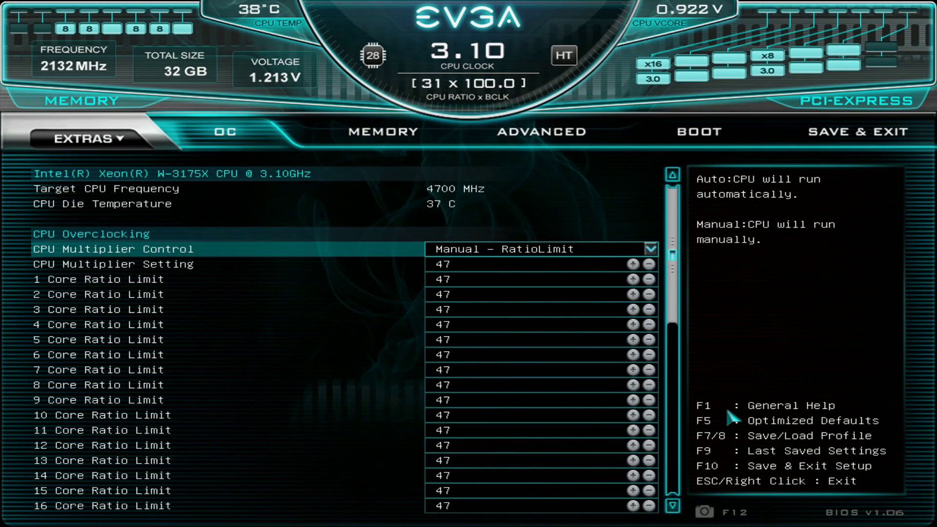
key("Down")
key("Down")
key("Down")
key("Up")
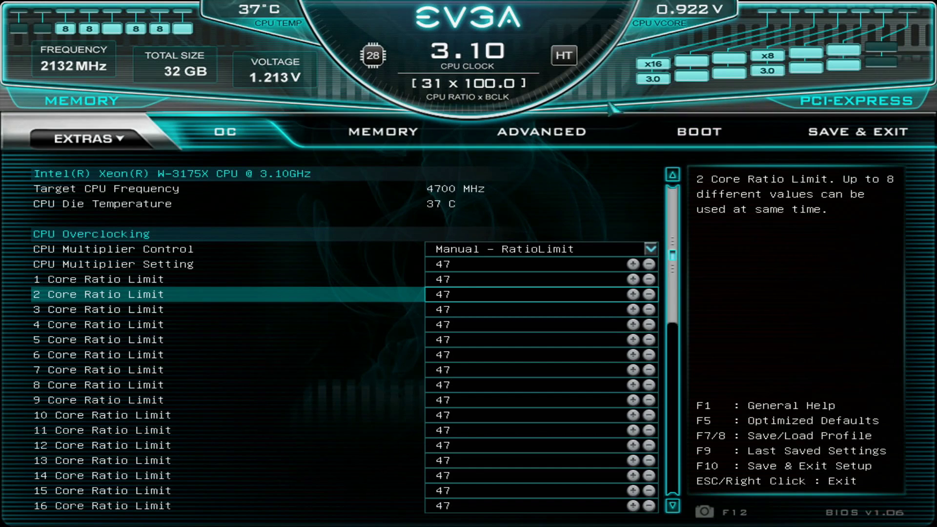
key("Right")
key("Right")
Step: Open Advanced > PCIe Configuration and set Re-Size BAR Support to Enabled
key("Down")
key("Down")
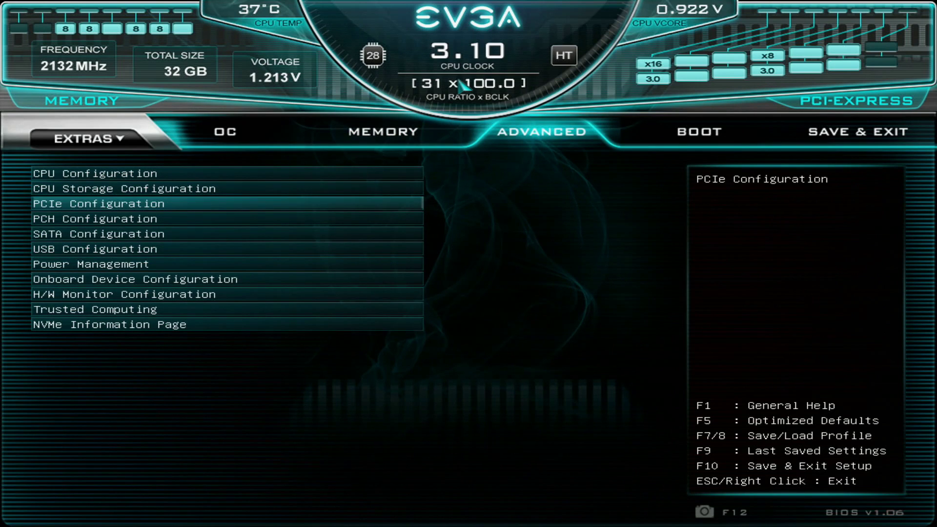
key("Up")
key("Down")
key("Return")
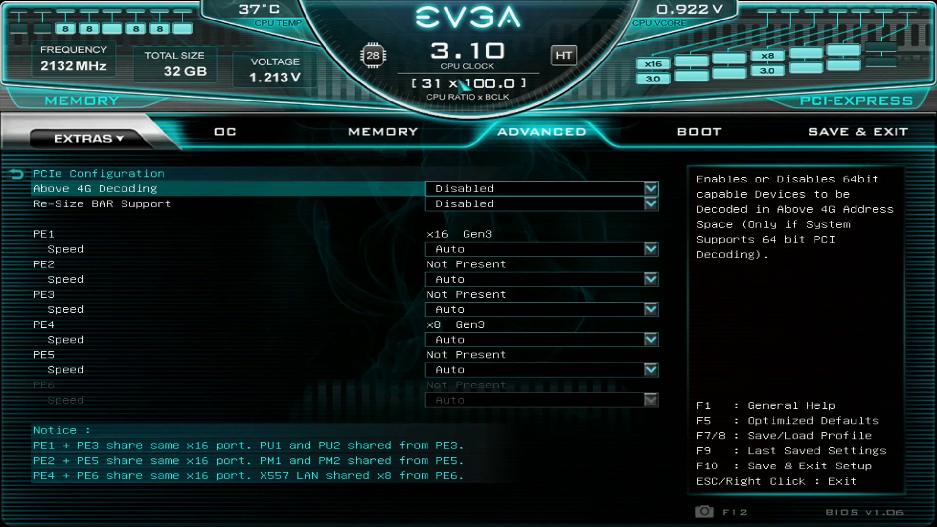
key("Down")
key("Up")
key("Down")
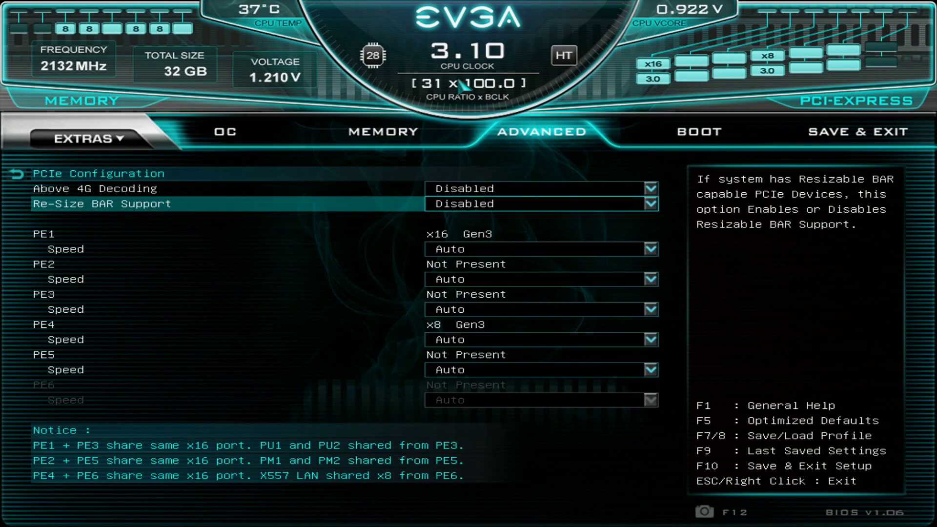
key("Up")
key("Down")
key("Up")
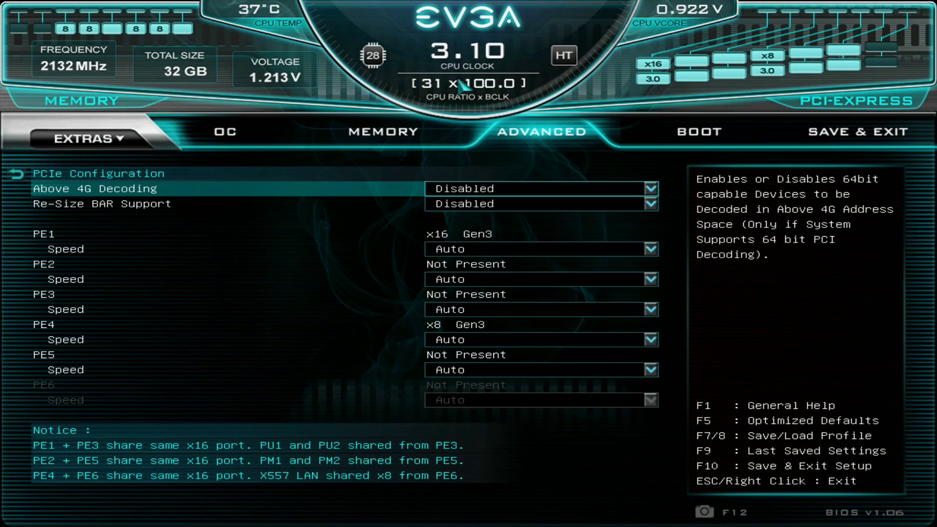
key("Down")
key("plus")
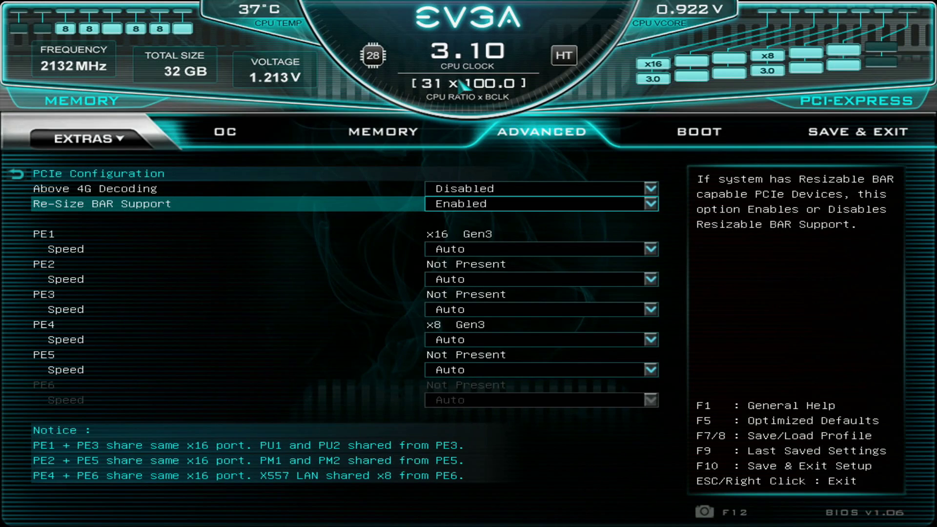
Step: Set Above 4G Decoding to Enabled, verify both options, and return to the Advanced list
key("Down")
key("Up")
key("Up")
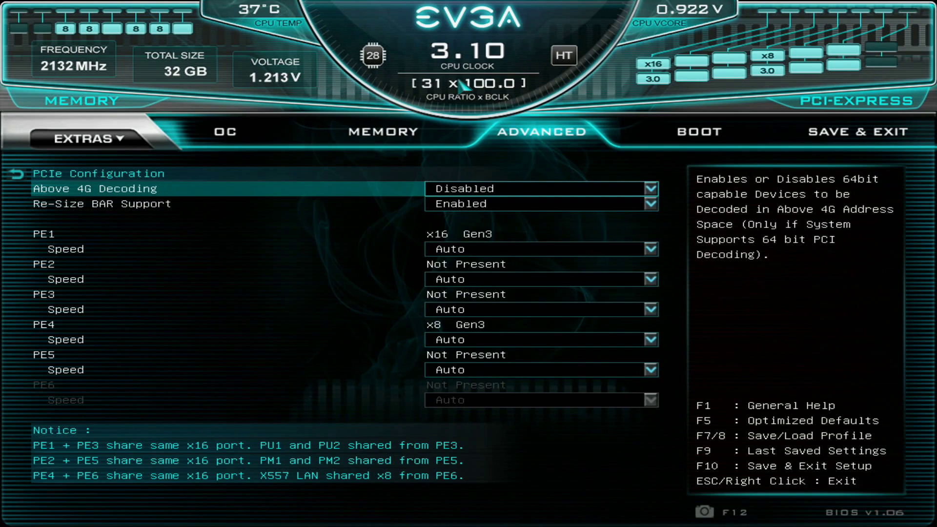
key("plus")
key("Down")
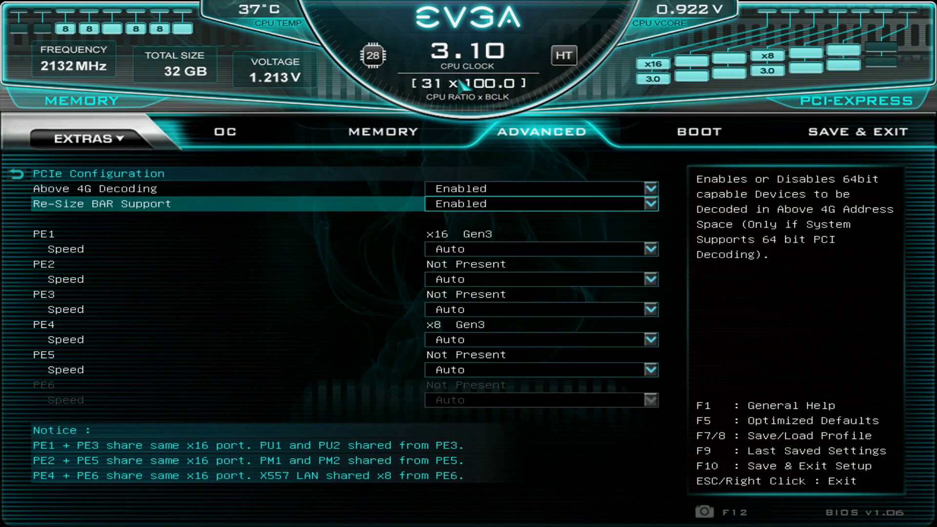
key("Down")
key("Up")
key("Up")
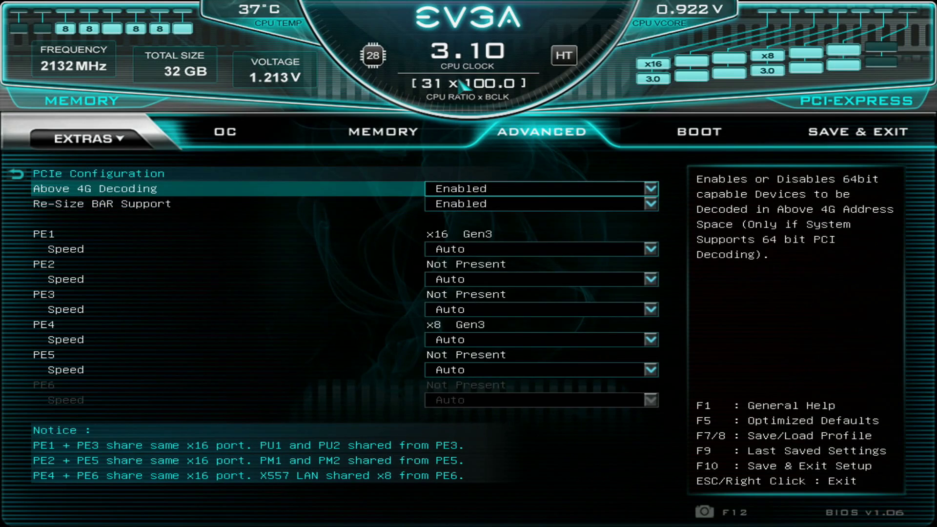
key("Down")
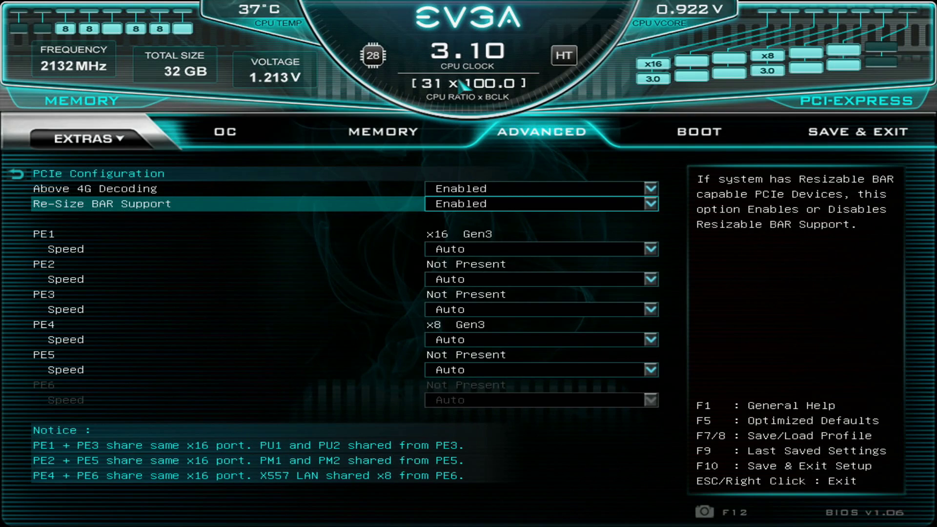
key("Escape")
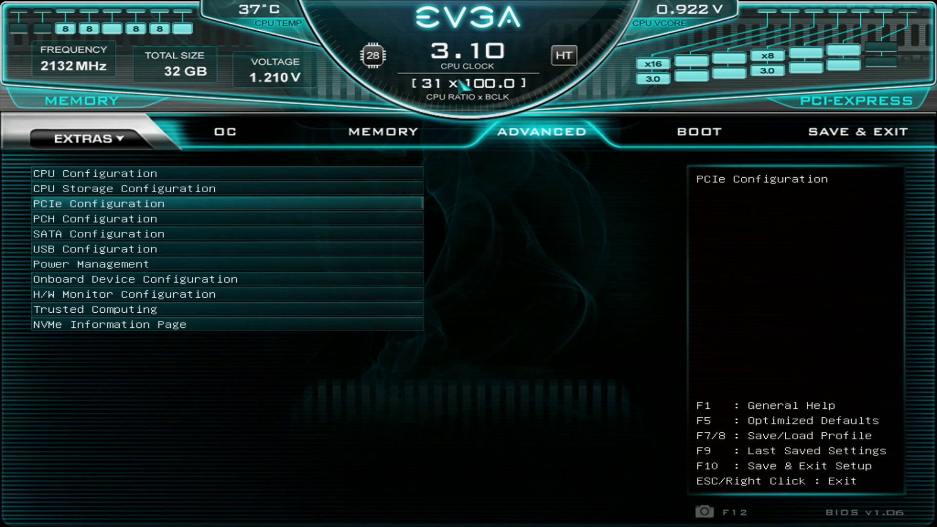
Step: Inspect the Onboard Device Configuration settings, including Intel X557 LAN
key("Down")
key("Down")
key("Down")
key("Down")
key("Down")
key("Down")
key("Down")
key("Up")
key("Up")
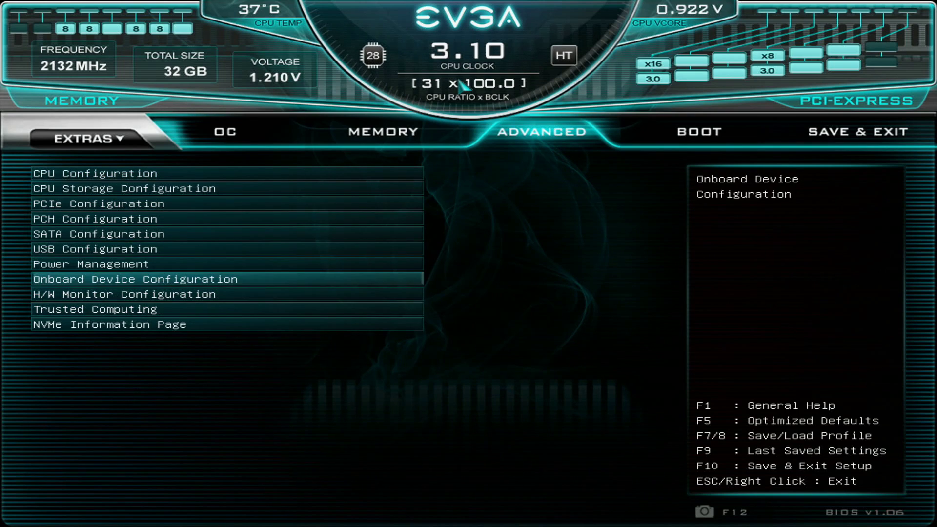
key("Return")
key("Down")
key("Down")
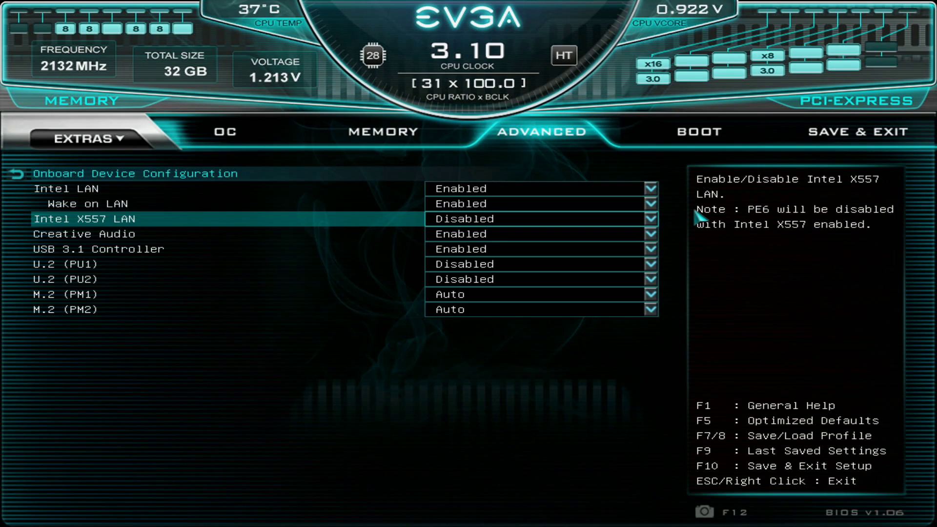
key("Escape")
Step: Move through the Advanced list and switch to the Save & Exit tab
key("Down")
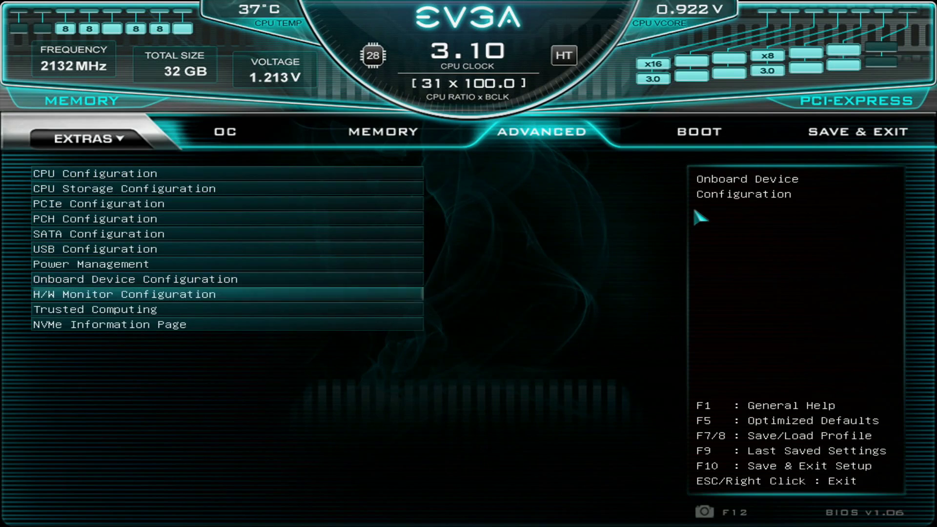
key("Up")
key("Down")
key("Down")
key("Up")
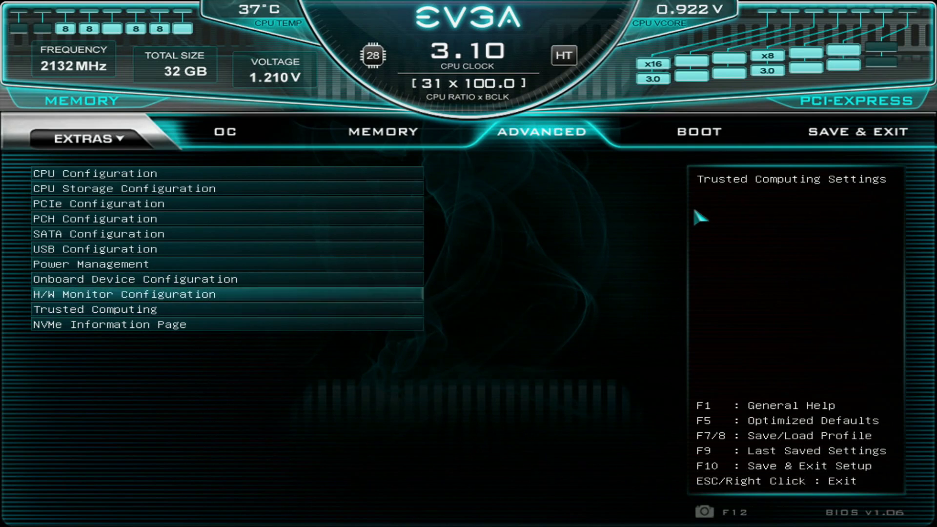
key("Up")
key("Up")
key("Up")
key("Up")
key("Up")
key("Up")
key("Up")
key("Up")
key("Right")
key("Right")
Step: Save the current BIOS settings into the SLI profile slot
key("Up")
key("Return")
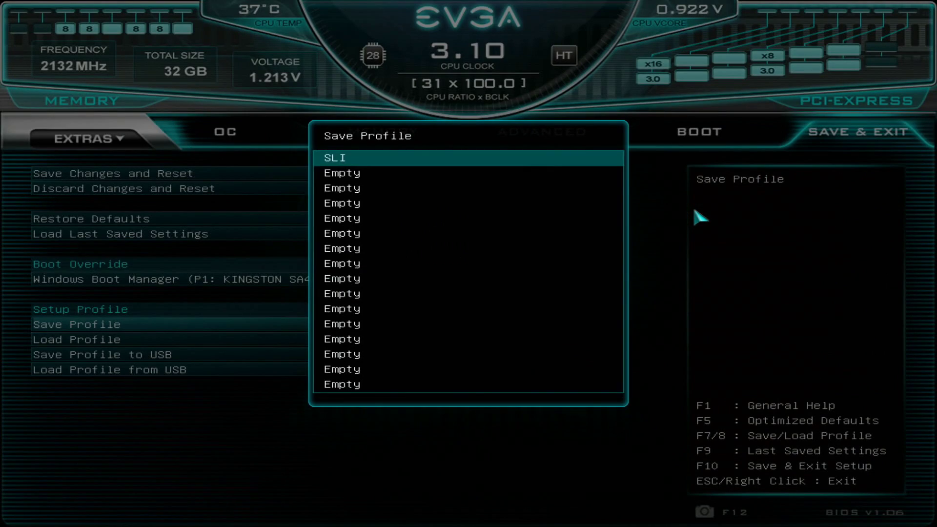
key("Return")
key("Return")
key("Return")
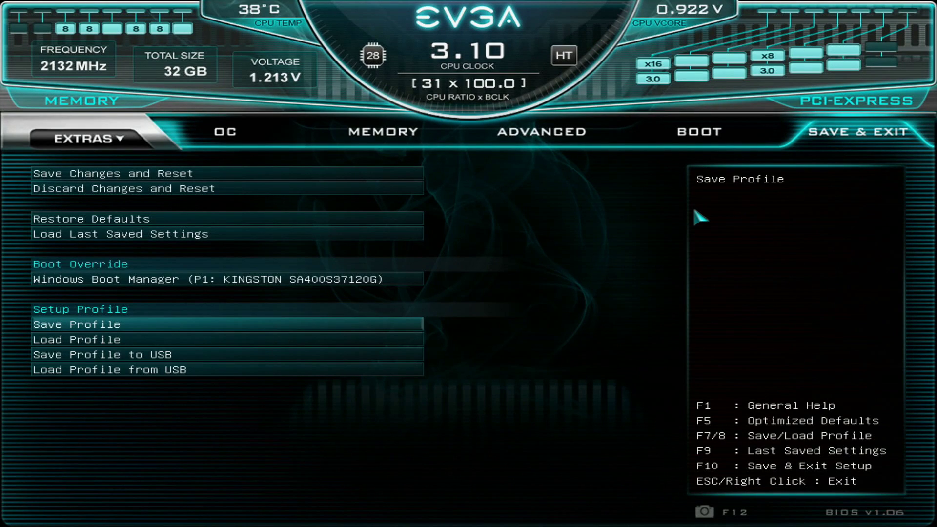
Step: Review the 47x core ratio limits on the OC tab and bring up the changes list with F10
key("Right")
key("Down")
key("Down")
key("Down")
key("Down")
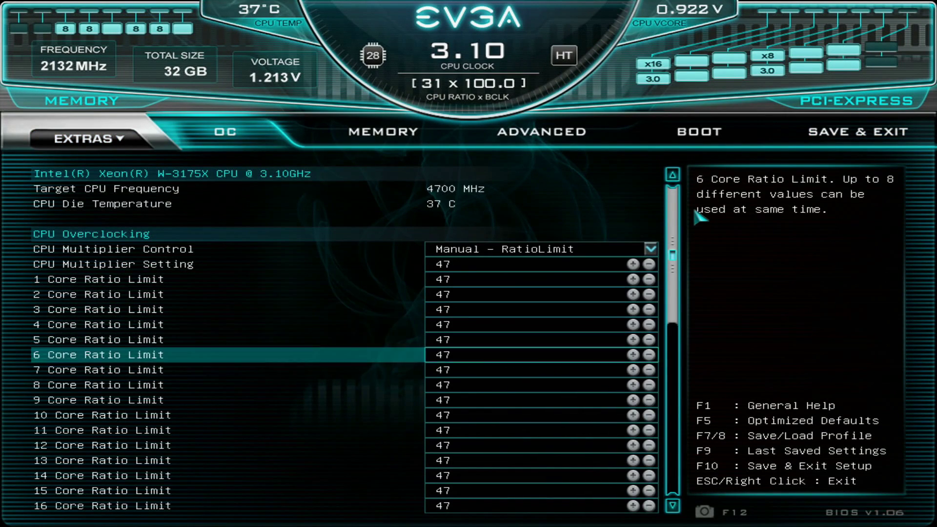
key("Down")
key("Down")
key("Down")
key("Down")
key("Down")
key("Down")
key("Down")
key("Down")
key("Down")
key("Down")
key("Down")
key("Down")
key("Down")
key("Down")
key("Down")
key("Down")
key("Down")
key("Down")
key("Up")
key("Up")
key("Up")
key("Up")
key("Up")
key("Up")
key("Up")
key("Up")
key("Up")
key("Up")
key("Up")
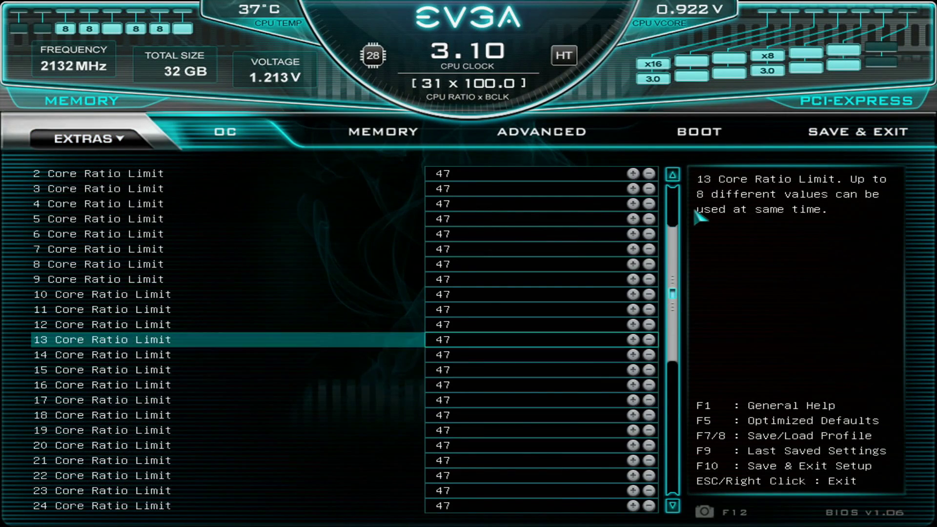
key("Up")
key("Up")
key("Up")
key("Up")
key("Up")
key("Up")
key("Up")
key("Up")
key("Up")
key("Up")
key("Up")
key("Up")
key("Up")
key("Up")
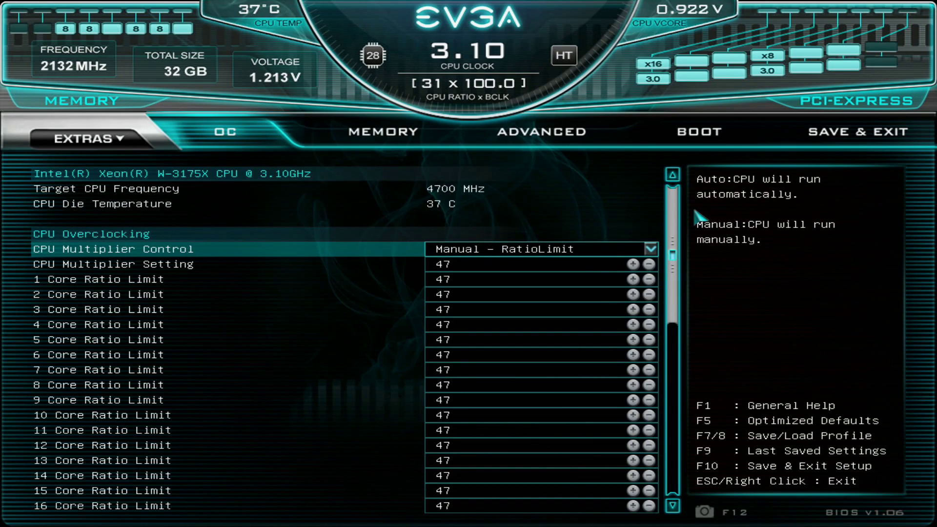
key("F10")
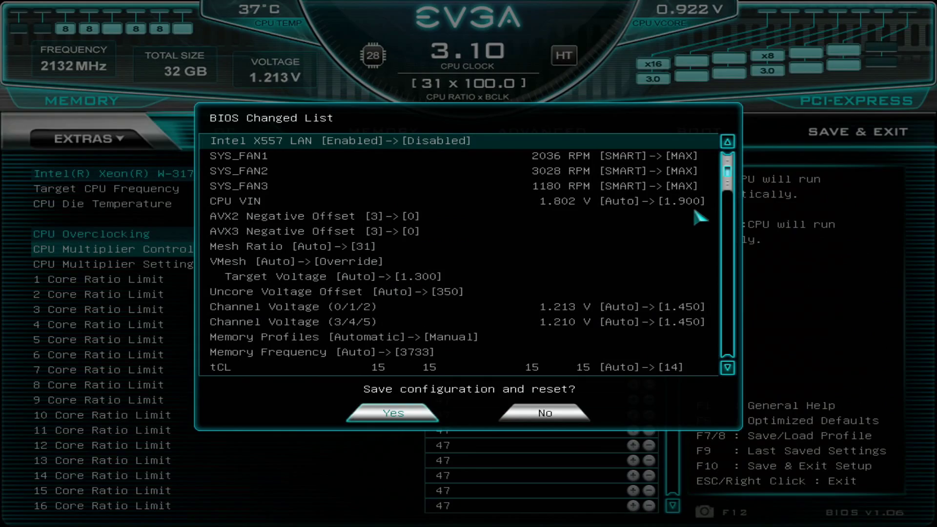
Step: Confirm the BIOS Changed List to save, reset and boot into Windows
key("Return")
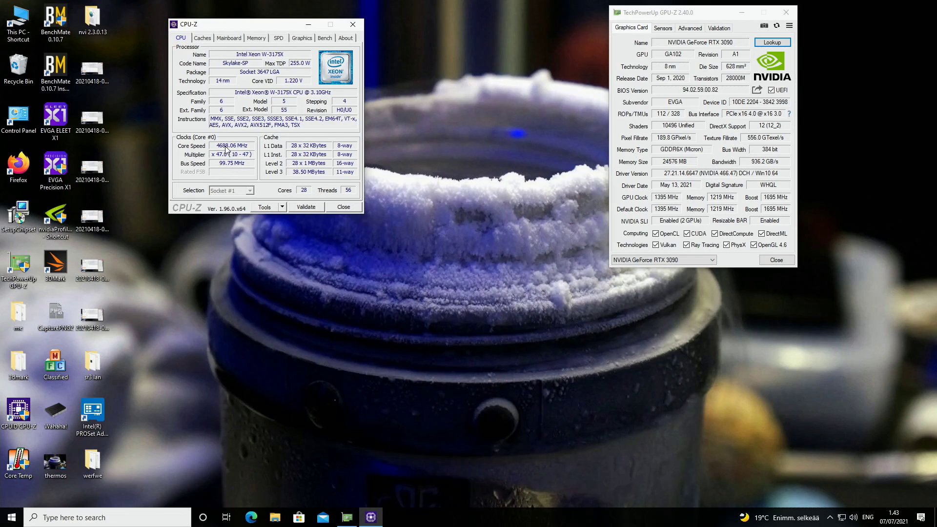
Step: Check the Mainboard and Memory details in CPU-Z, then close it
left_click(235, 38)
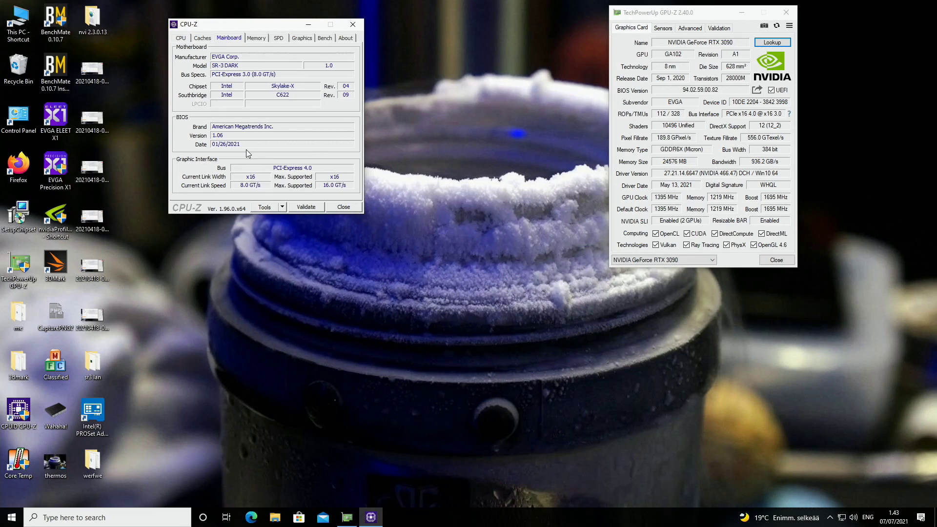
left_click(251, 39)
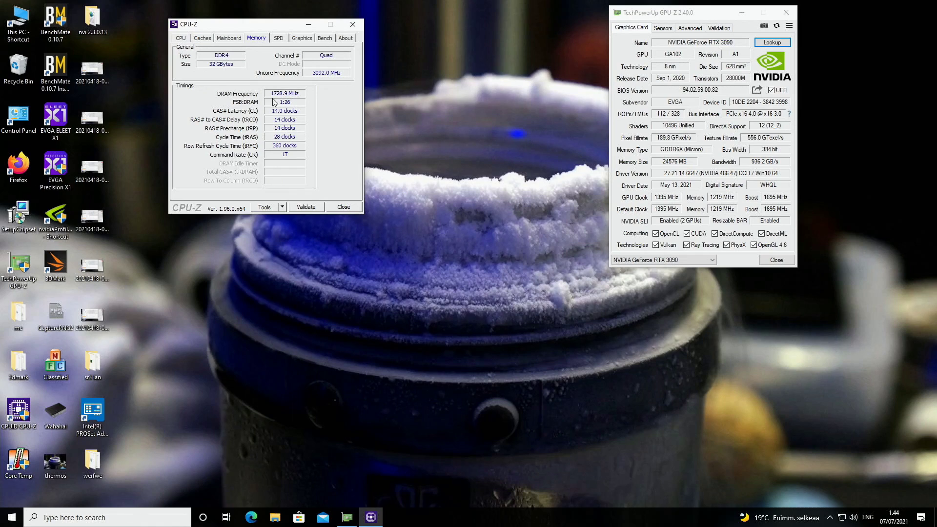
left_click(343, 207)
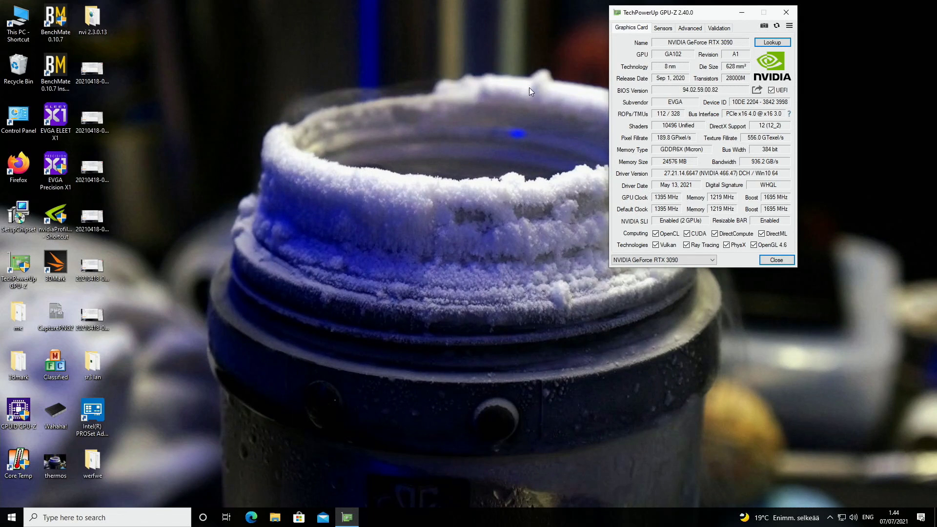
Step: Centre GPU-Z and confirm the NVIDIA GeForce RTX 3090 stays selected in its card list
left_click_drag(671, 13, 387, 41)
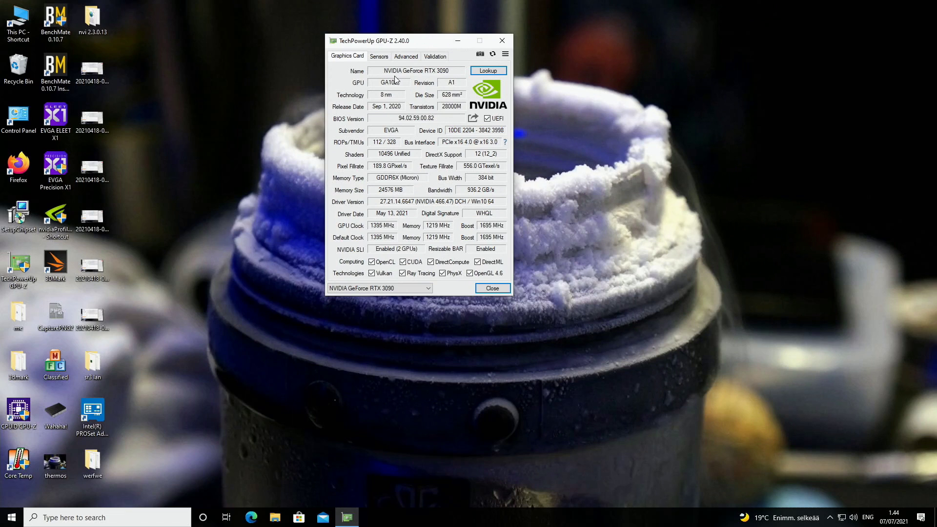
mouse_move(415, 78)
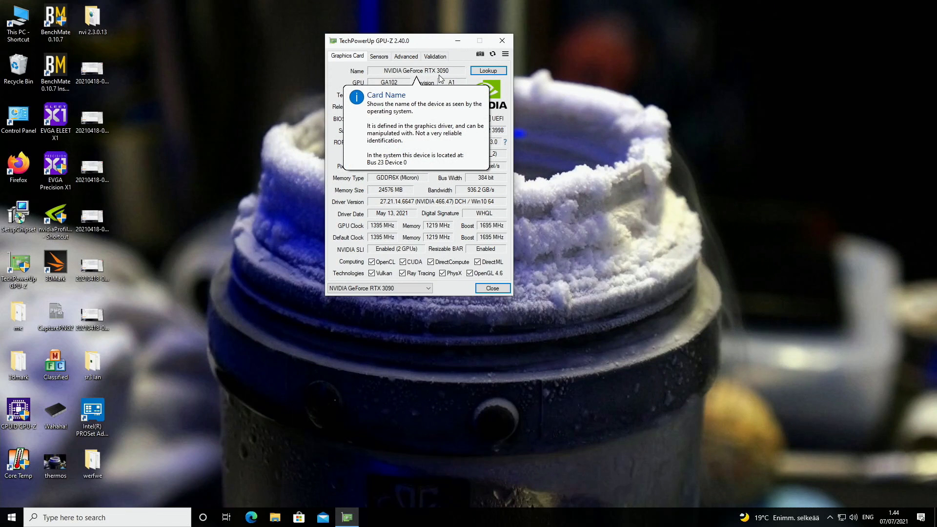
left_click(409, 289)
left_click(409, 291)
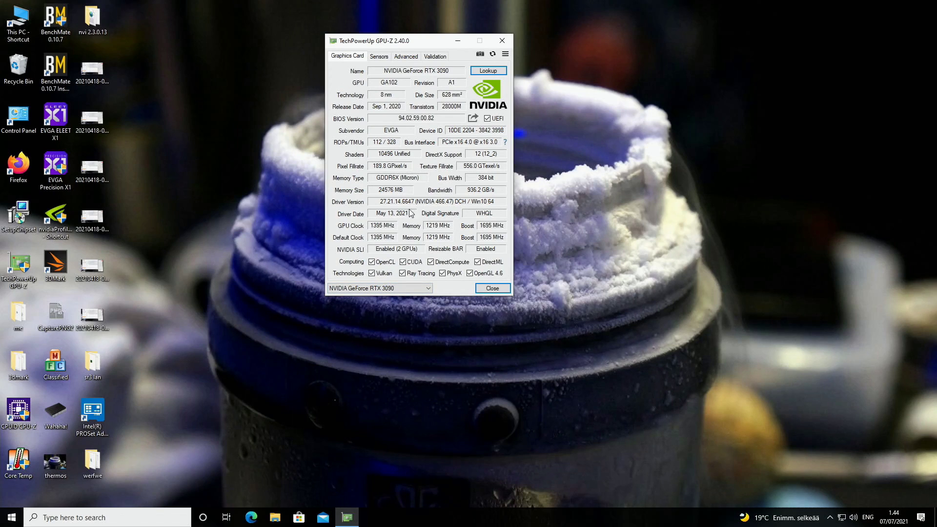
mouse_move(444, 205)
left_click(419, 290)
left_click(406, 300)
Step: Confirm the RTX 3090 is selected in GPU-Z, move the window aside, and close it
left_click(418, 288)
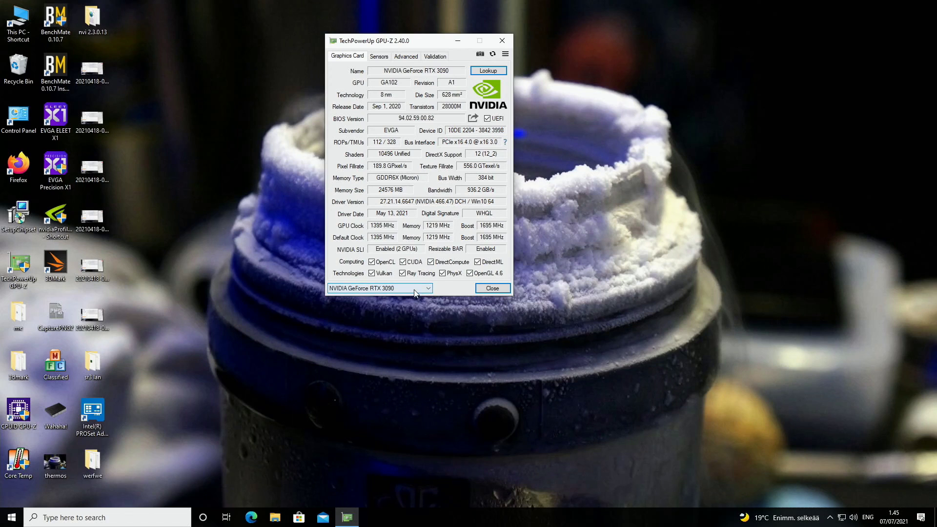
left_click(404, 296)
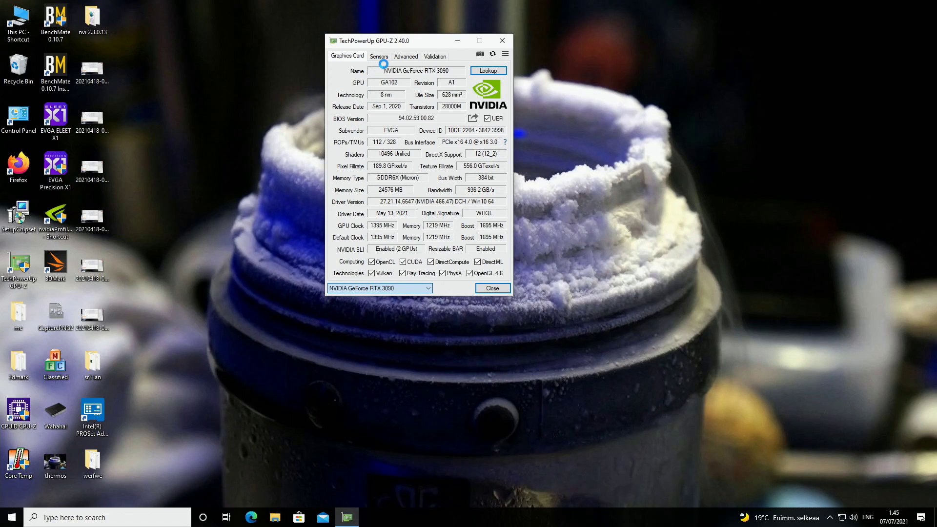
left_click_drag(366, 42, 692, 15)
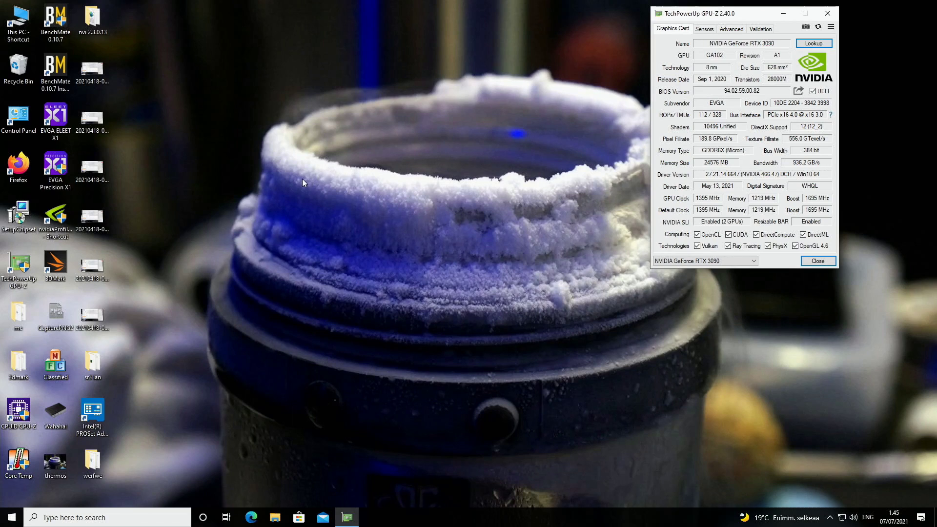
left_click(818, 261)
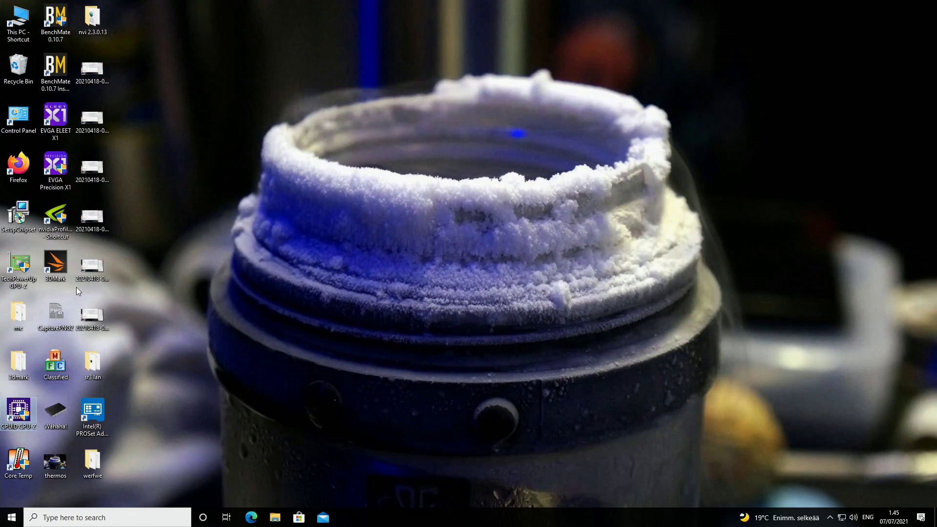
left_click(57, 228)
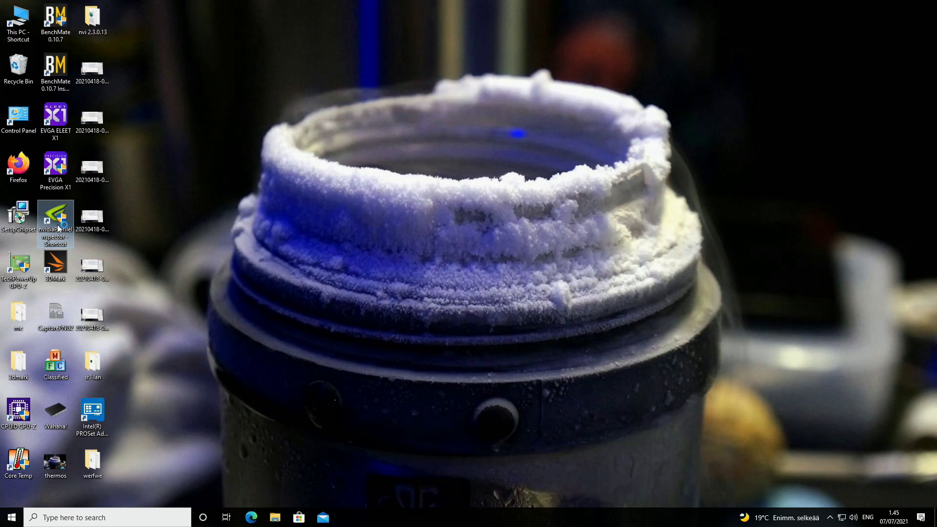
Step: Launch NVIDIA Profile Inspector and load the 3DMark Port Royal DLSS profile by searching '3dmark'
double_click(57, 228)
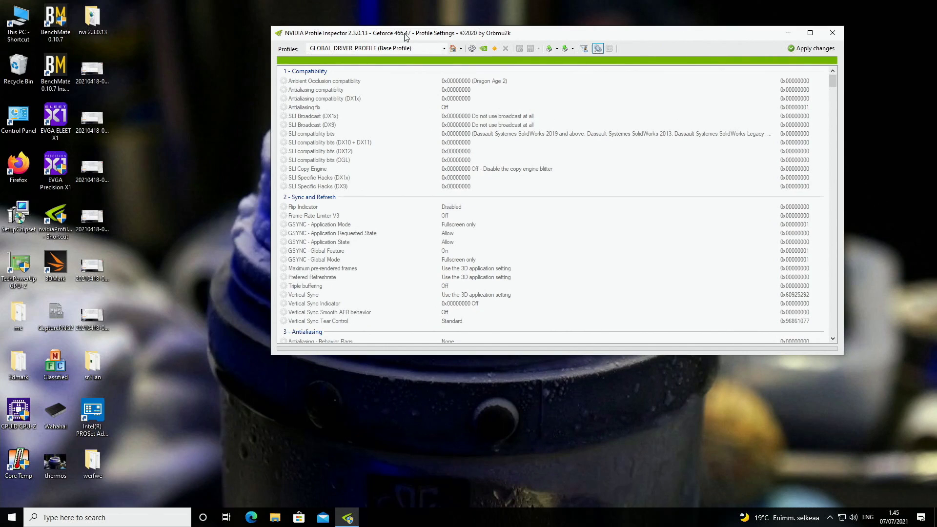
left_click(372, 48)
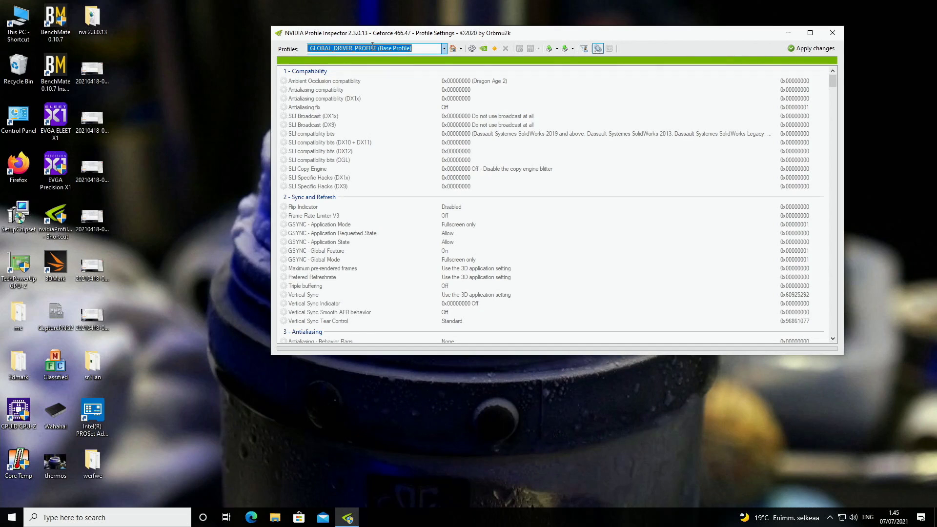
type("3dmark")
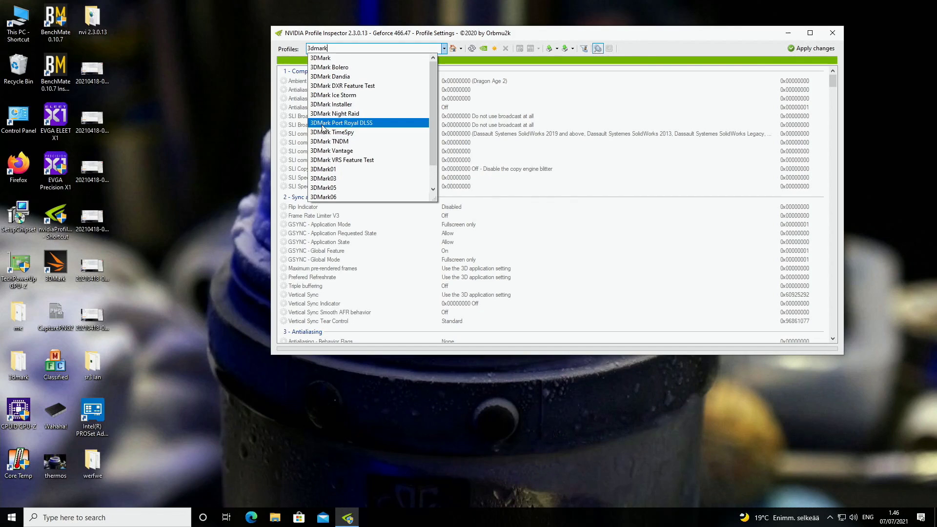
left_click(322, 123)
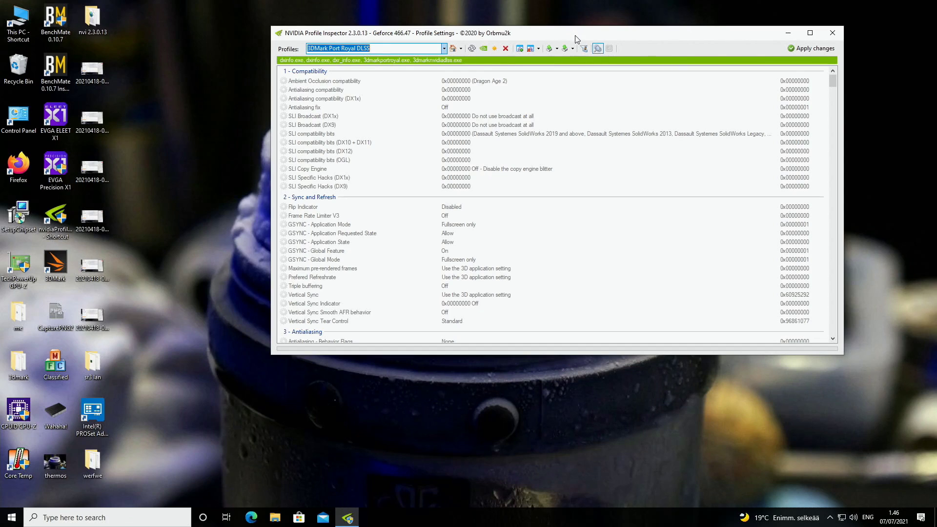
left_click_drag(576, 38, 588, 29)
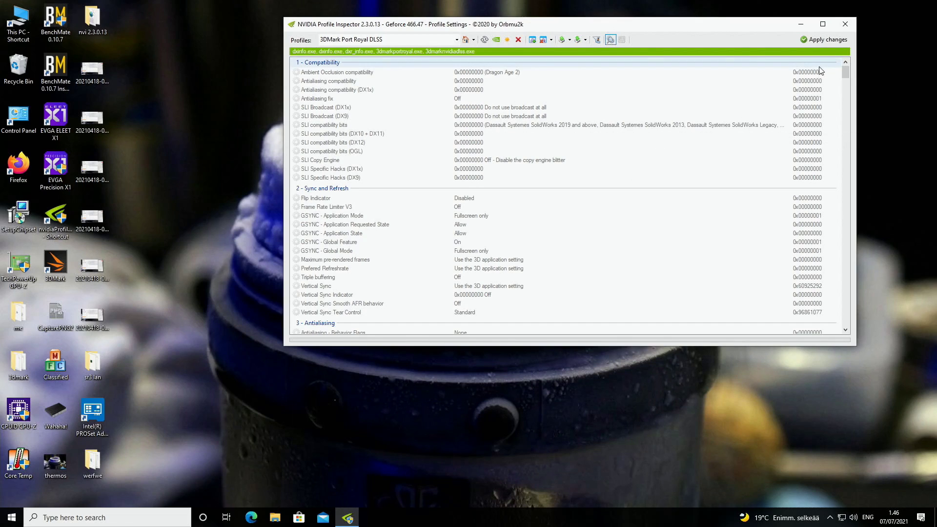
Step: Set 0x000F00BA and 0x000F00BB to 0x00000001 in the Unknown section
left_click_drag(842, 71, 825, 246)
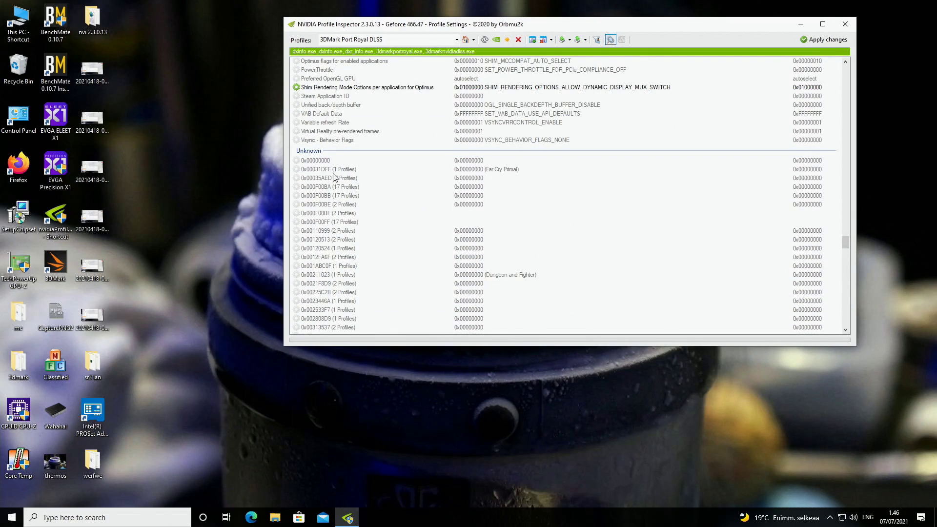
left_click(324, 188)
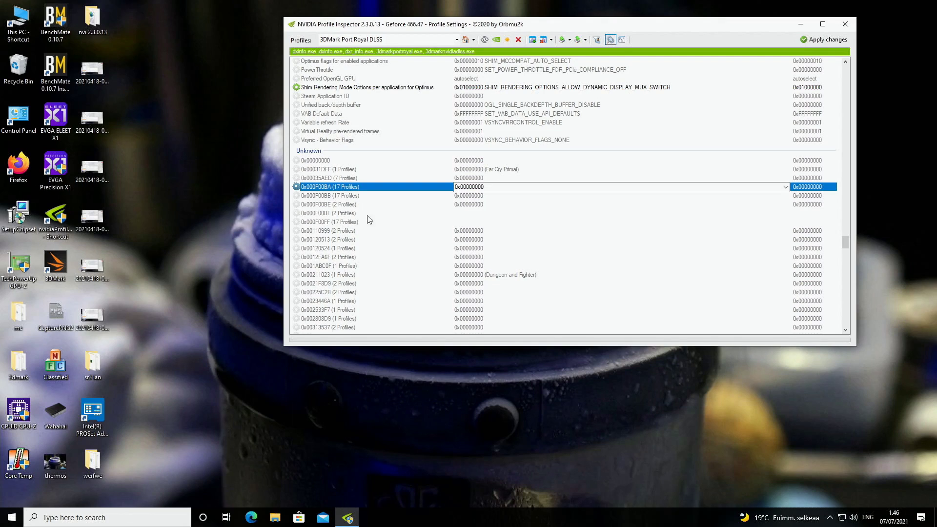
left_click(785, 187)
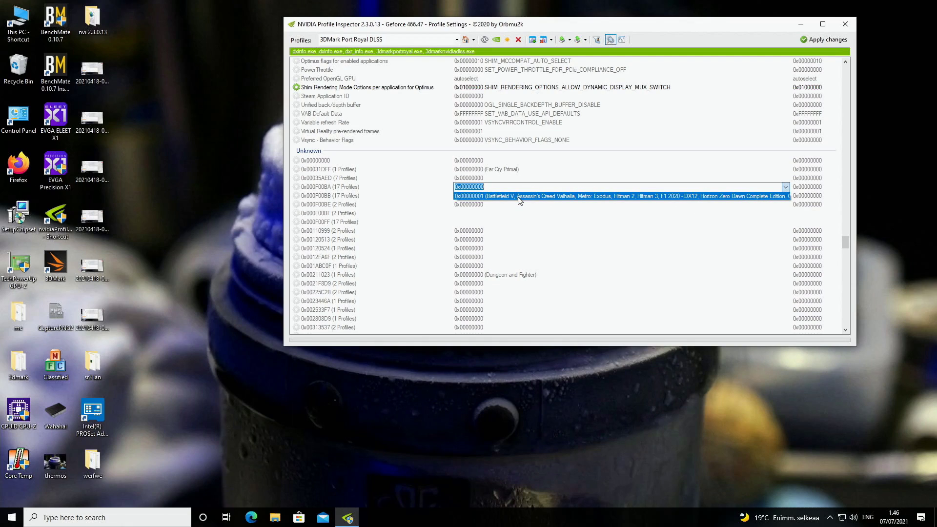
left_click(552, 198)
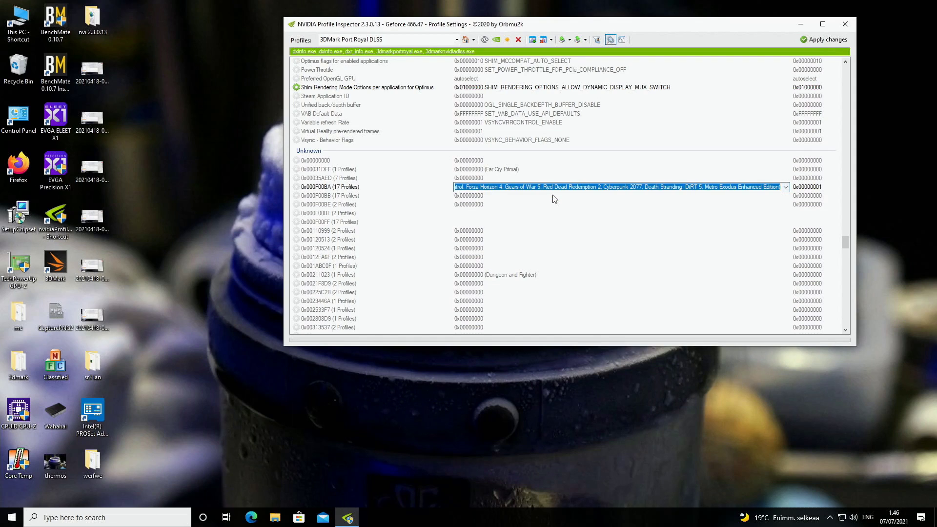
left_click(791, 195)
left_click(790, 195)
left_click(788, 205)
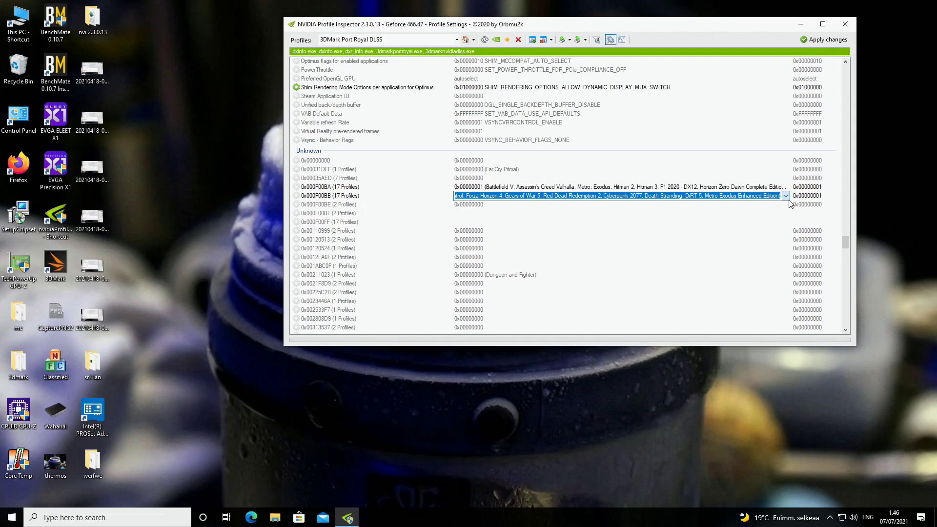
left_click(364, 224)
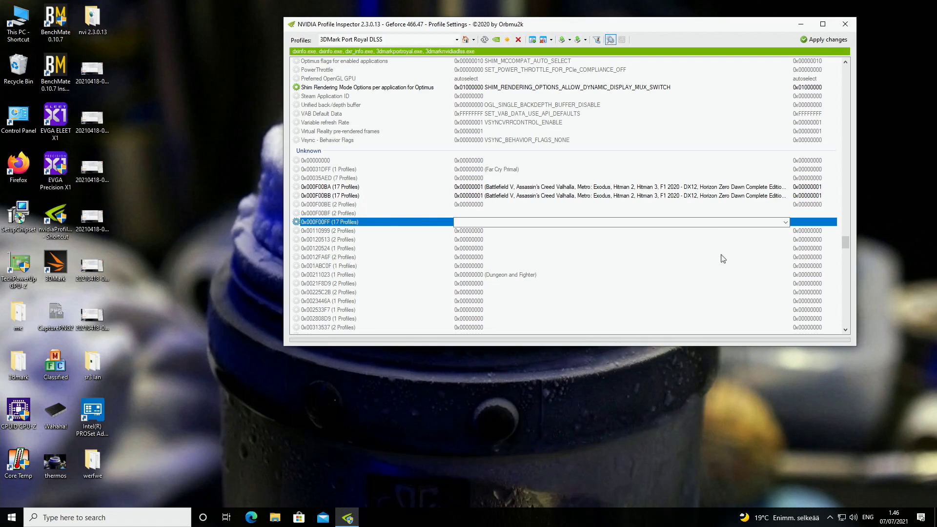
left_click(785, 222)
left_click(760, 231)
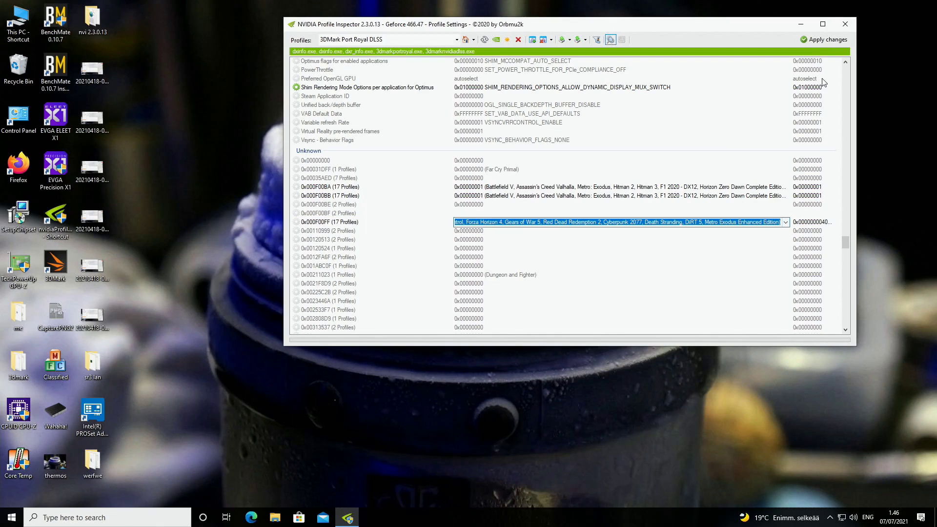
left_click(824, 42)
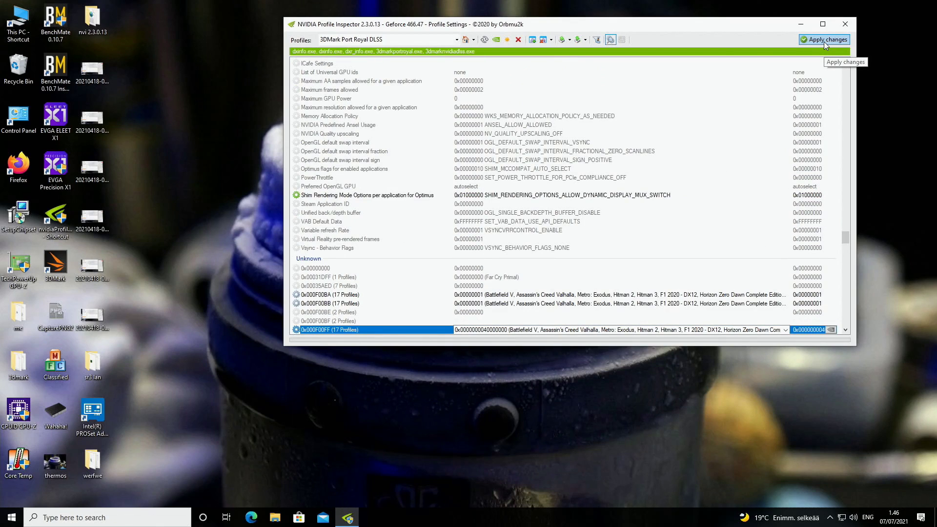
left_click_drag(846, 334, 847, 329)
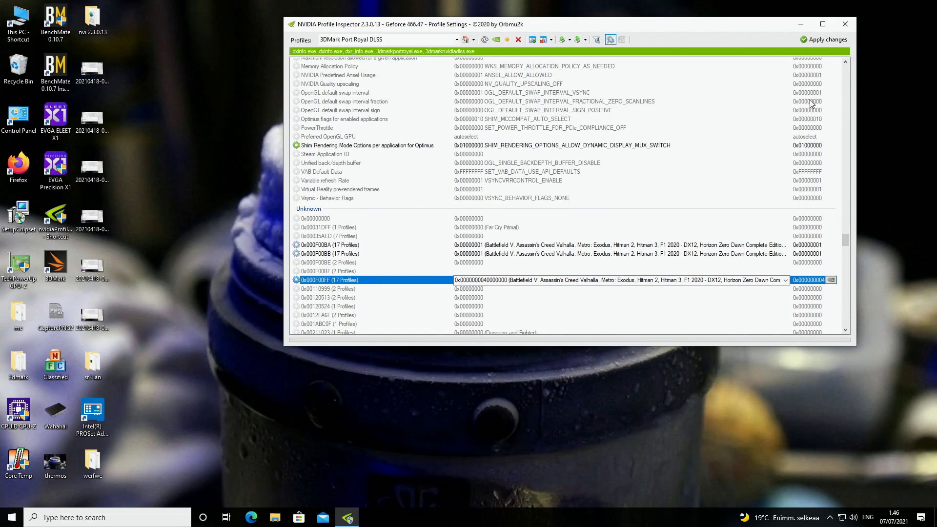
left_click(831, 41)
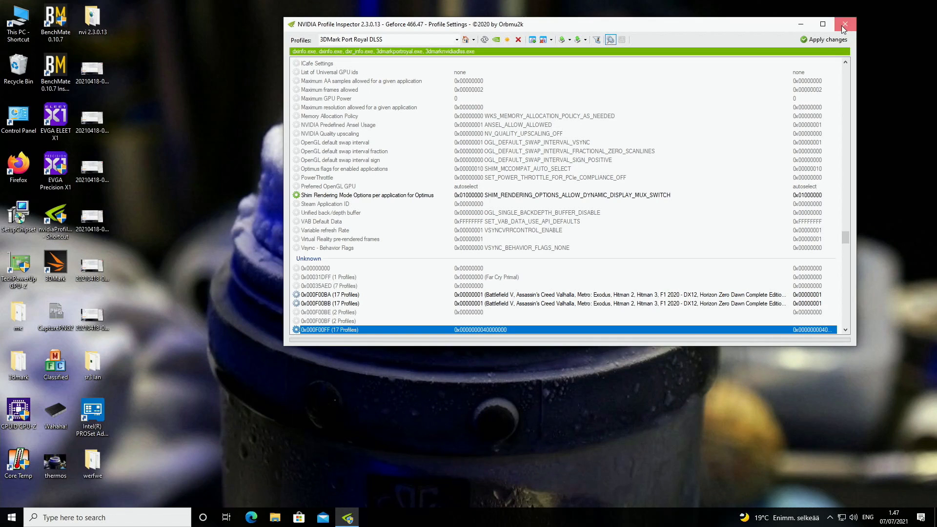
left_click(843, 25)
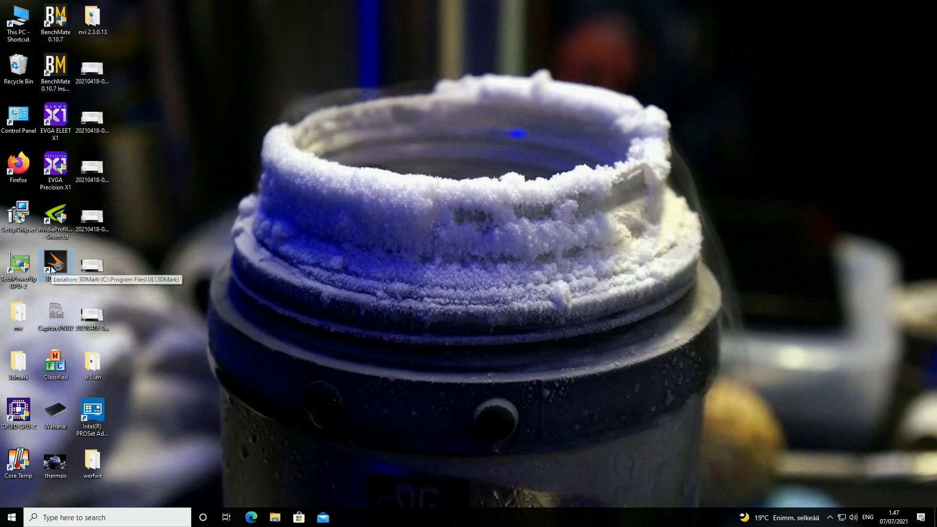
Step: Launch 3DMark from the desktop and arrange it side by side with GPU-Z
double_click(15, 279)
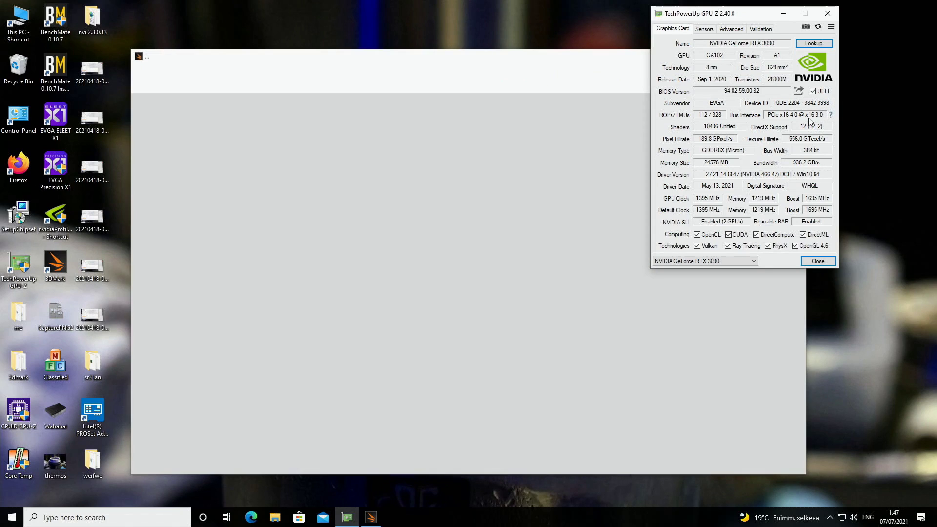
mouse_move(813, 117)
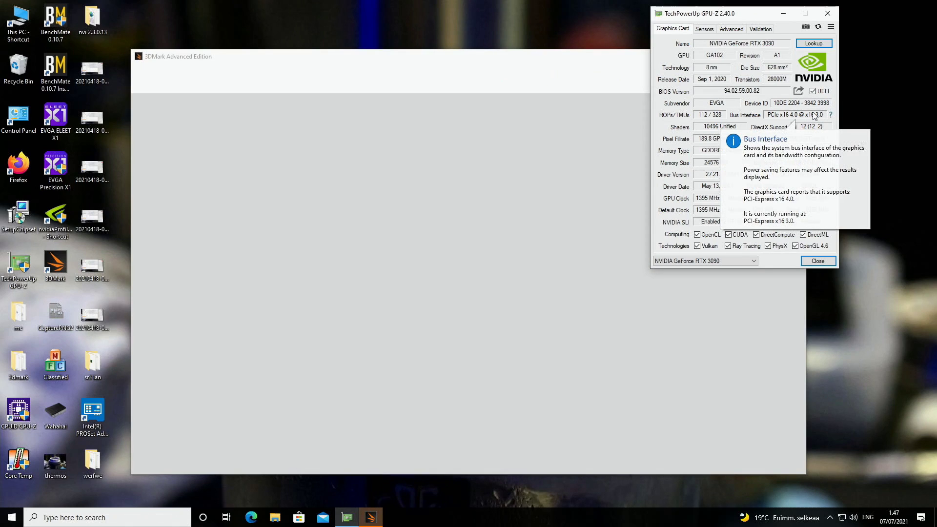
left_click(739, 260)
left_click(732, 274)
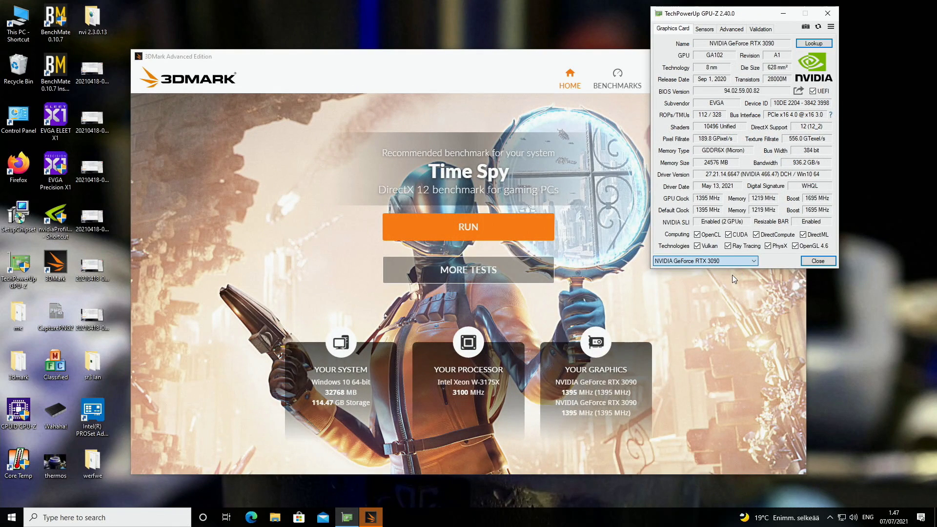
mouse_move(813, 118)
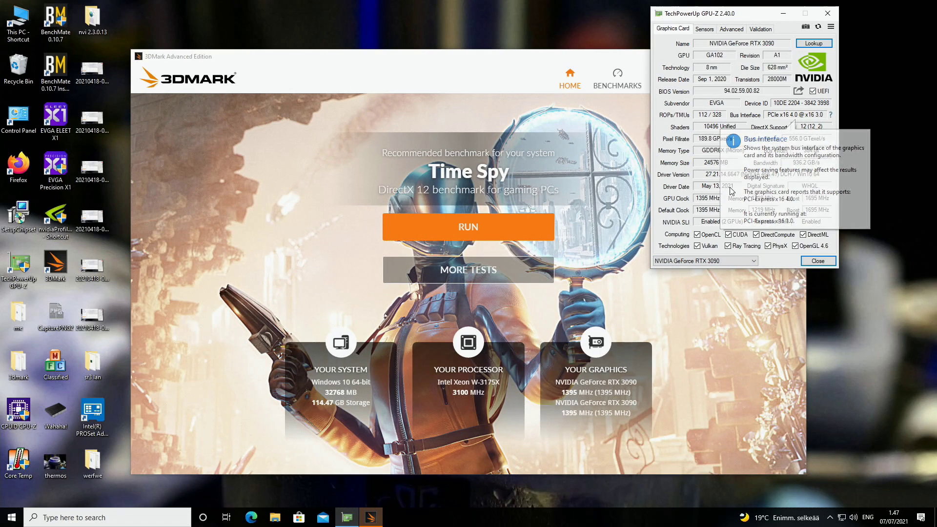
left_click_drag(568, 57, 411, 22)
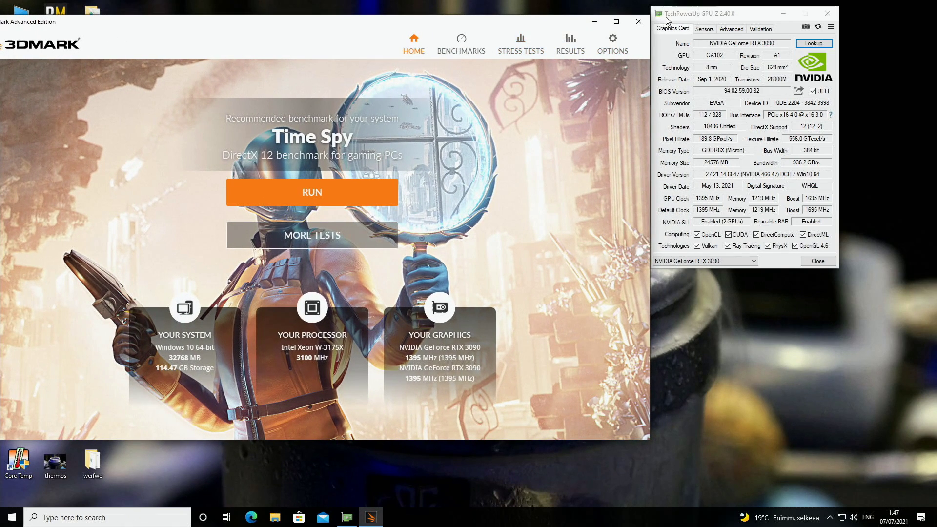
left_click_drag(686, 14, 758, 16)
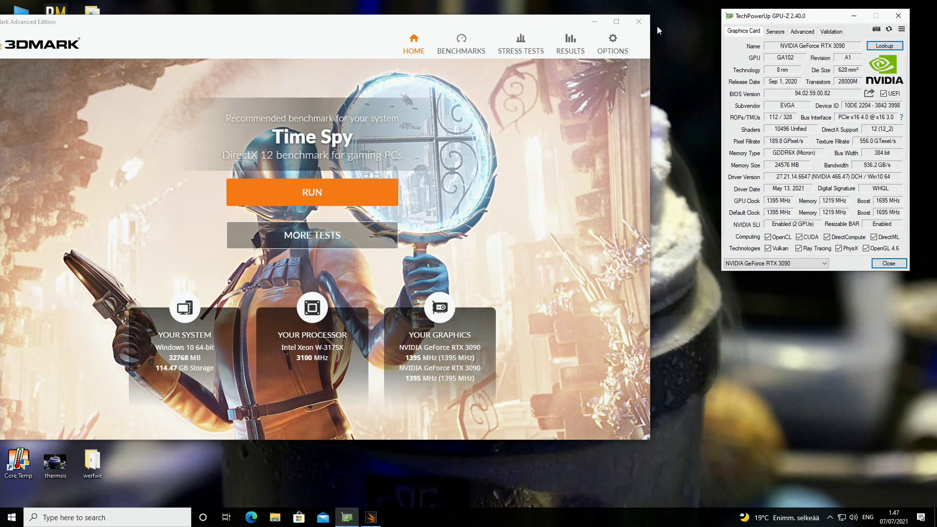
left_click_drag(494, 29, 550, 23)
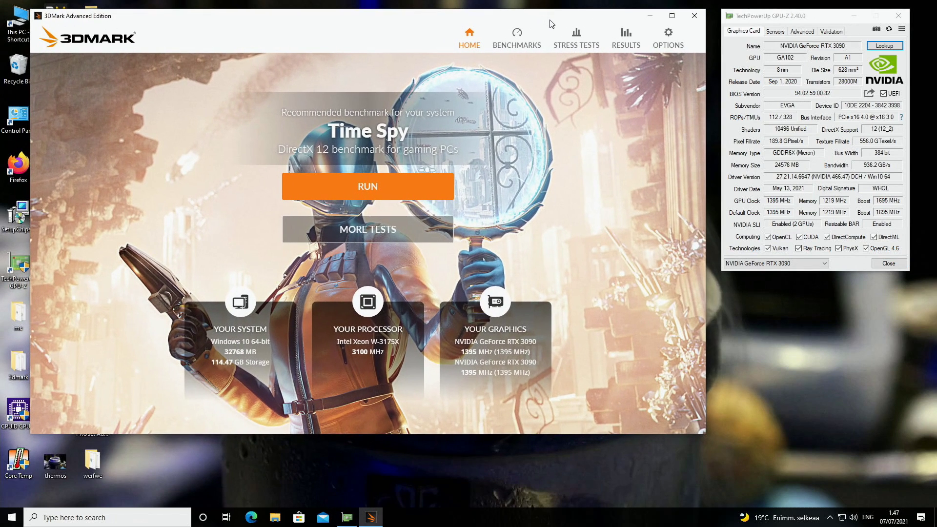
Step: Switch 3DMark to its Benchmarks page listing Time Spy and CPU Profile
left_click(517, 42)
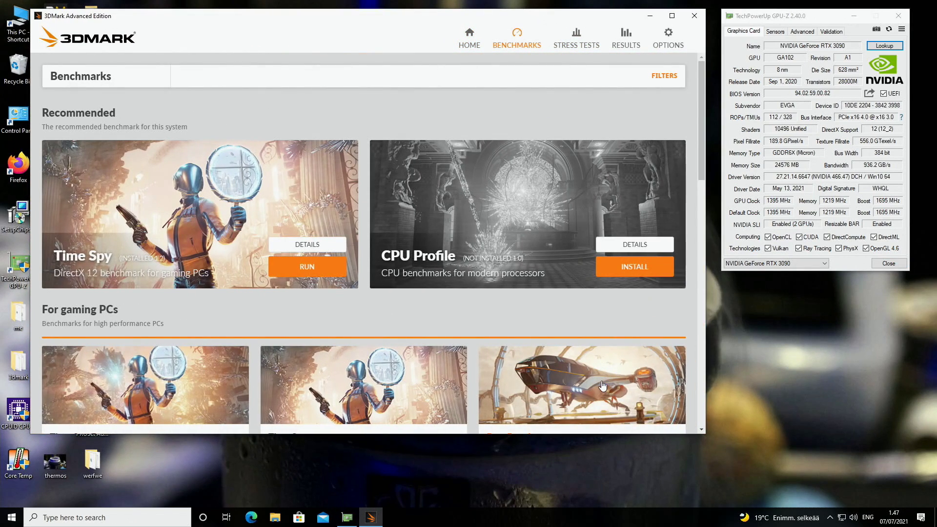